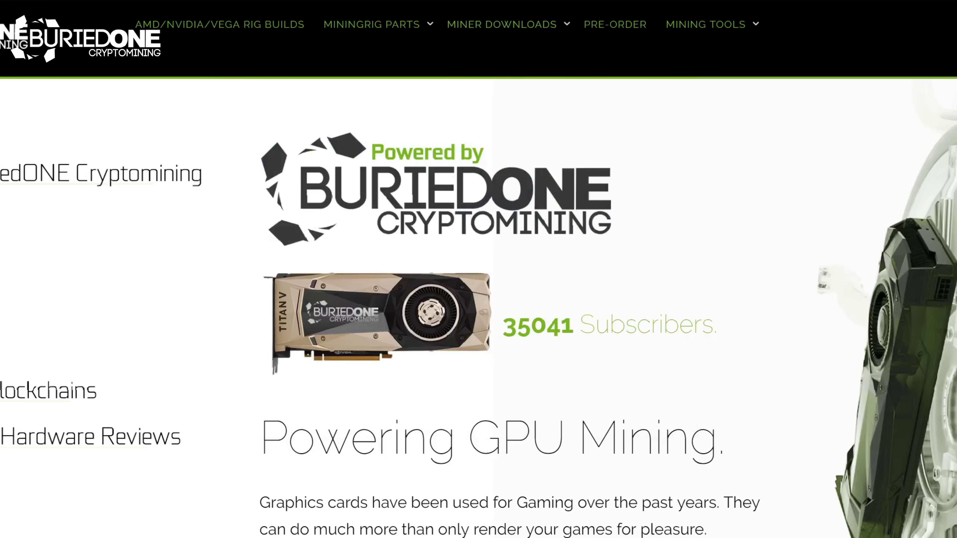
- Go to BuriedONE's Claymore Miner v11.1 Ethereum (ETH) download page and scroll to the download cards
{"action": "mouse_move", "coordinate": [509, 38]}
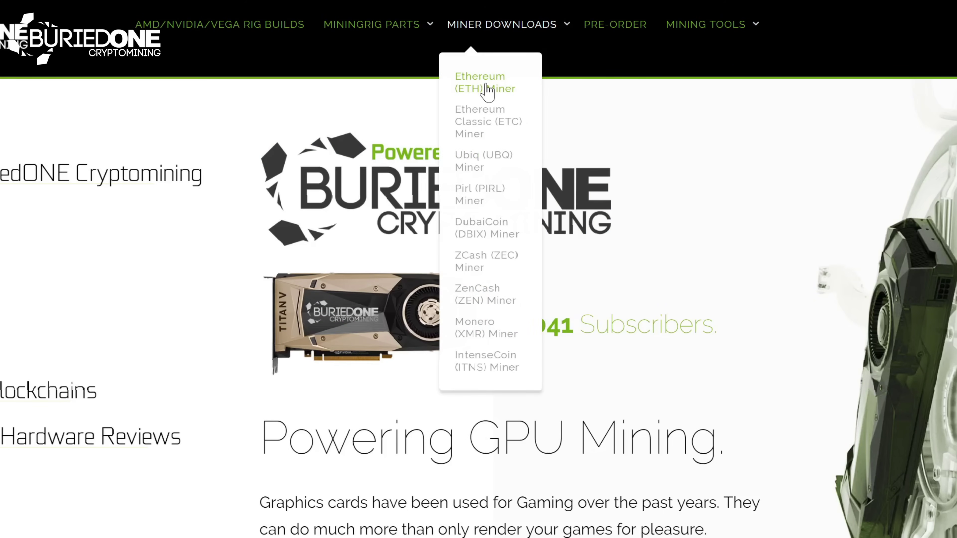
{"action": "left_click", "coordinate": [487, 88]}
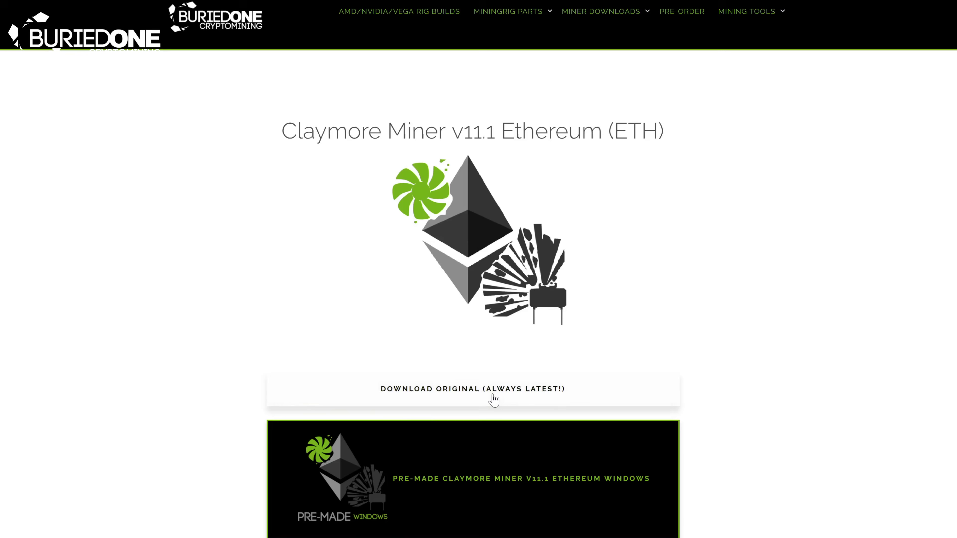
{"action": "scroll", "coordinate": [736, 365], "scroll_direction": "down", "scroll_amount": 1}
{"action": "scroll", "coordinate": [737, 369], "scroll_direction": "down", "scroll_amount": 5}
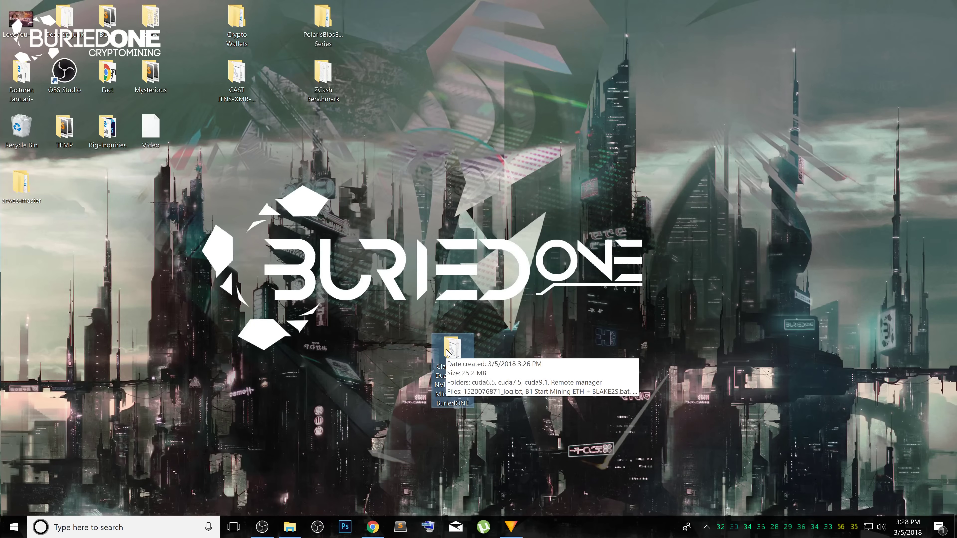
- Open the miner folder and select each B1 Start Mining batch file: ETH, SIA, PASL, LBRY, KECCAK, DCR, BLAKE2S
{"action": "double_click", "coordinate": [447, 352]}
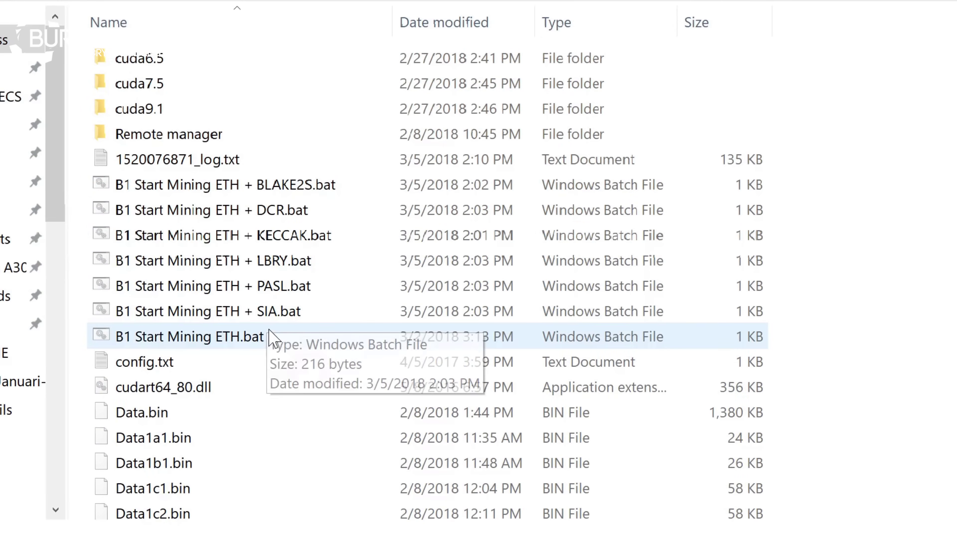
{"action": "left_click", "coordinate": [357, 309]}
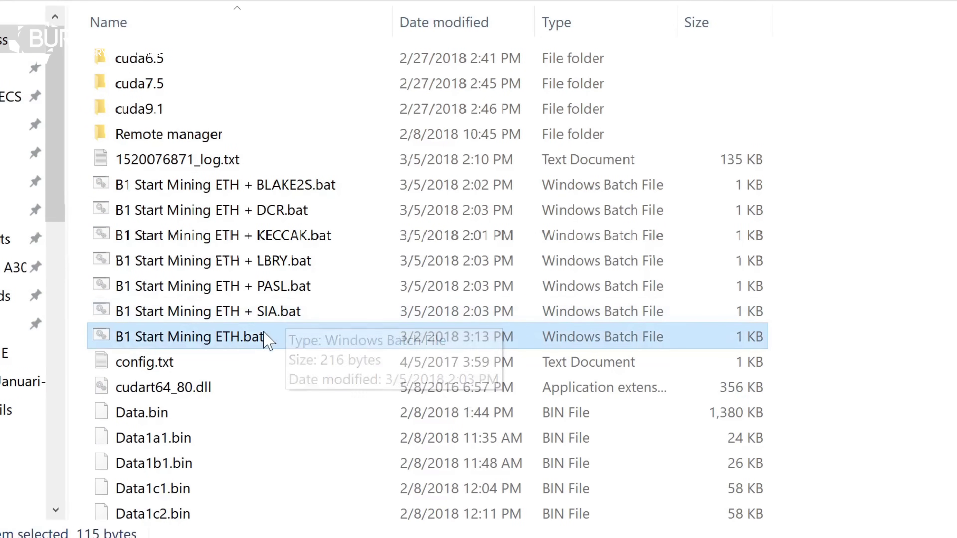
{"action": "left_click", "coordinate": [253, 311]}
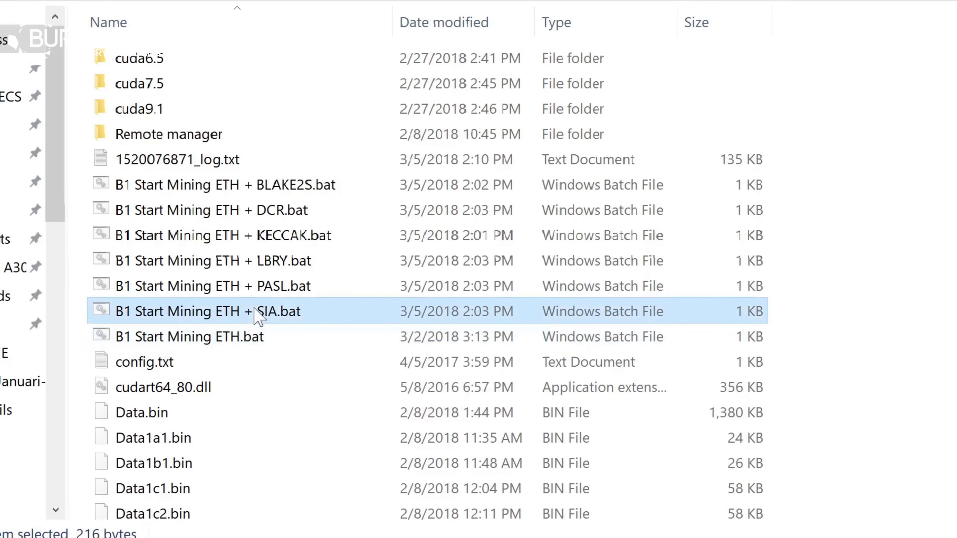
{"action": "left_click", "coordinate": [276, 291]}
{"action": "left_click", "coordinate": [283, 267]}
{"action": "left_click", "coordinate": [291, 245]}
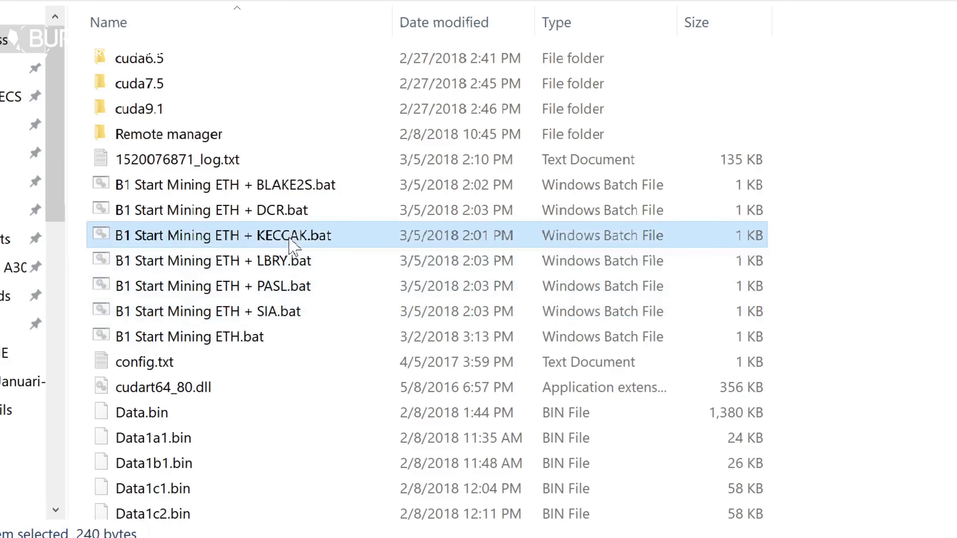
{"action": "left_click", "coordinate": [286, 218]}
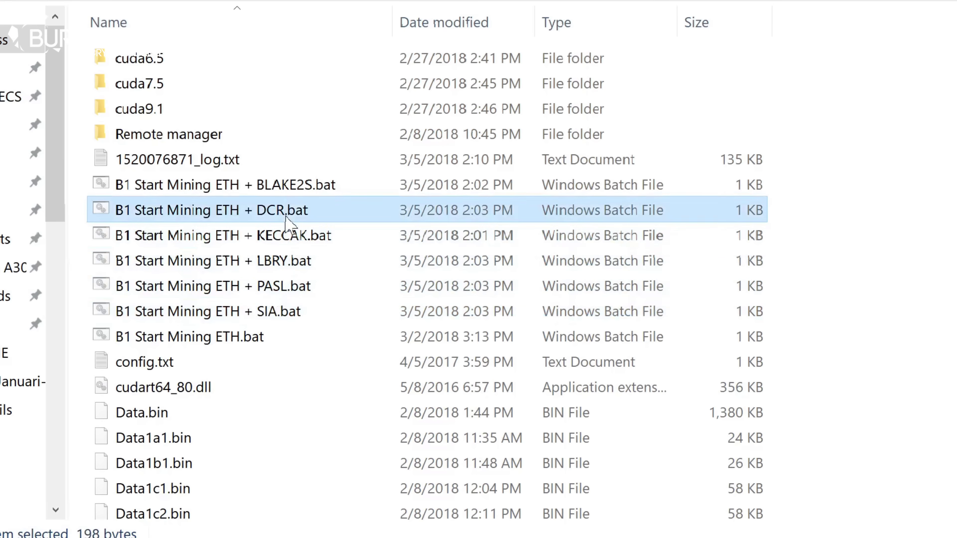
{"action": "left_click", "coordinate": [287, 193]}
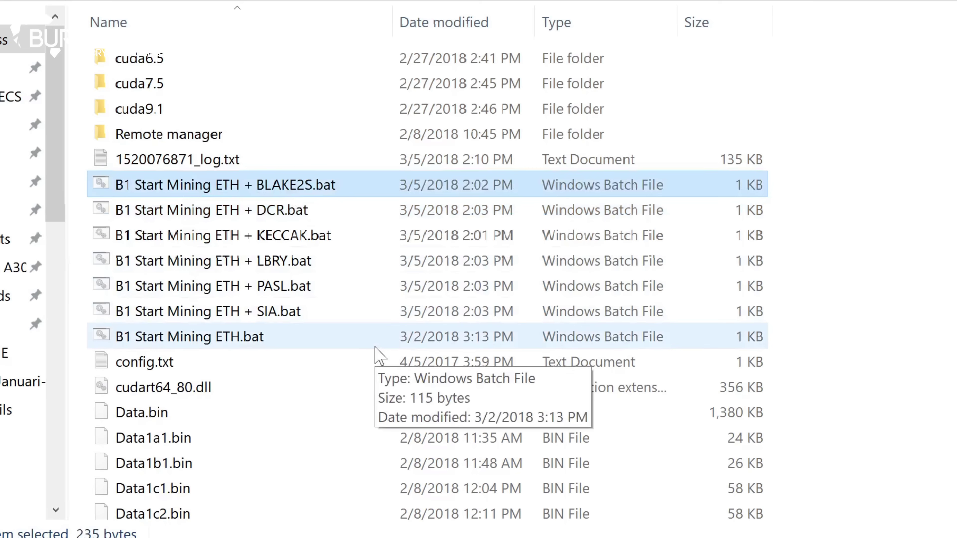
{"action": "left_click", "coordinate": [251, 344]}
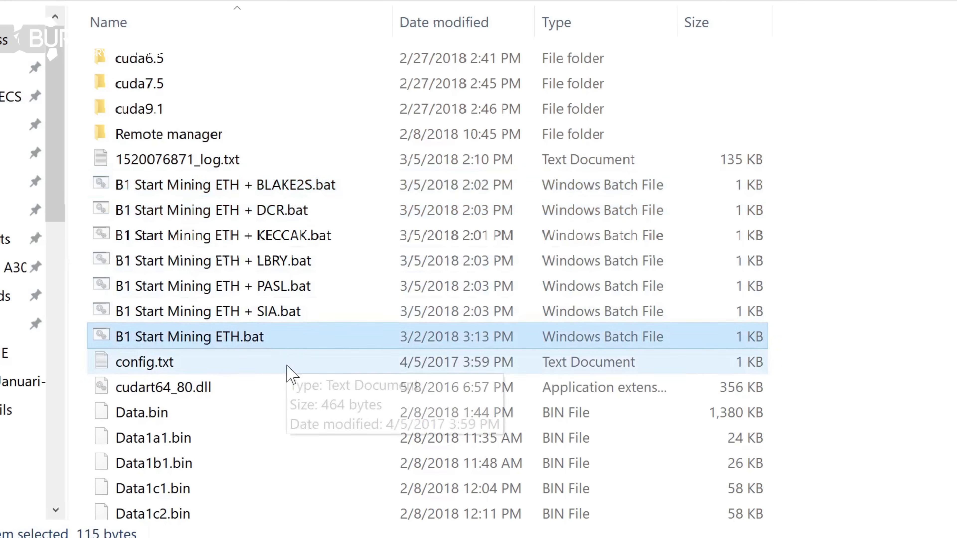
- Open B1 Start Mining ETH.bat in Notepad for editing, allowing it past the security warning
{"action": "right_click", "coordinate": [245, 342]}
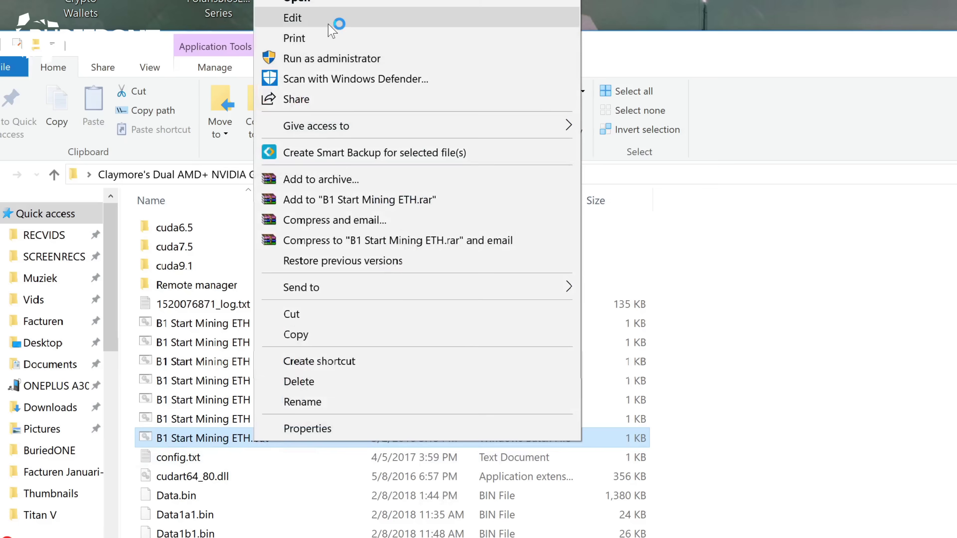
{"action": "left_click", "coordinate": [332, 8]}
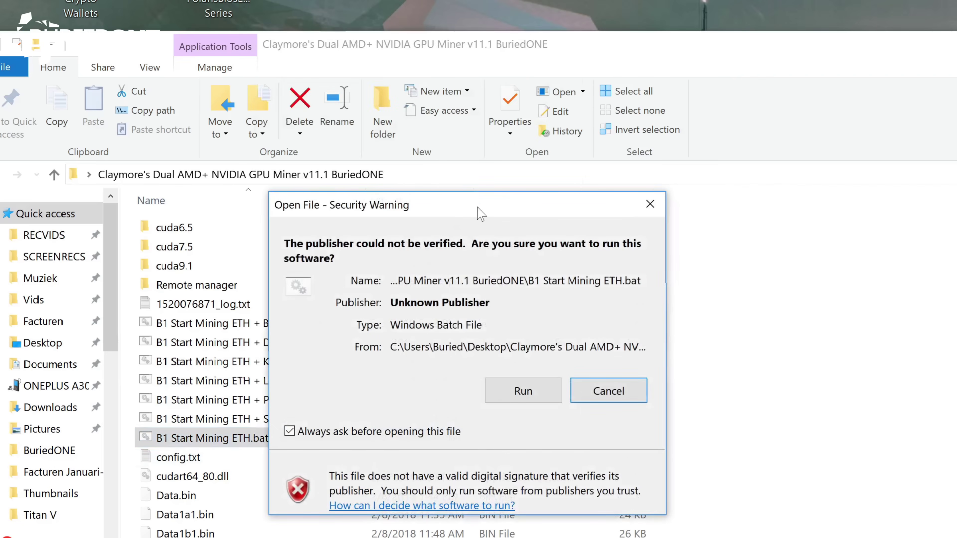
{"action": "left_click", "coordinate": [522, 390]}
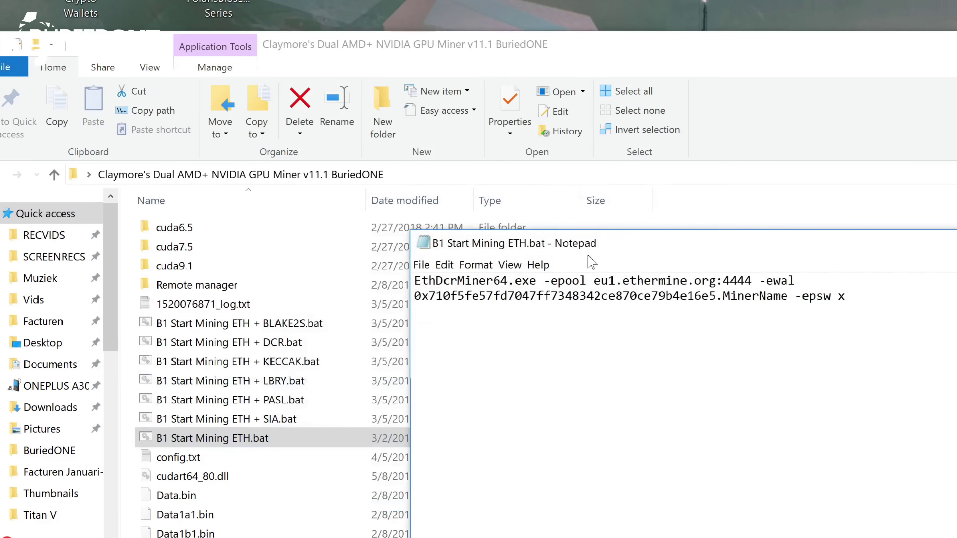
- Position the Notepad window over the miner folder's file list
{"action": "mouse_move", "coordinate": [610, 251]}
{"action": "left_mouse_down"}
{"action": "mouse_move", "coordinate": [581, 247]}
{"action": "mouse_move", "coordinate": [490, 296]}
{"action": "mouse_move", "coordinate": [525, 394]}
{"action": "mouse_move", "coordinate": [570, 406]}
{"action": "mouse_move", "coordinate": [386, 475]}
{"action": "mouse_move", "coordinate": [350, 459]}
{"action": "mouse_move", "coordinate": [620, 269]}
{"action": "left_mouse_up"}
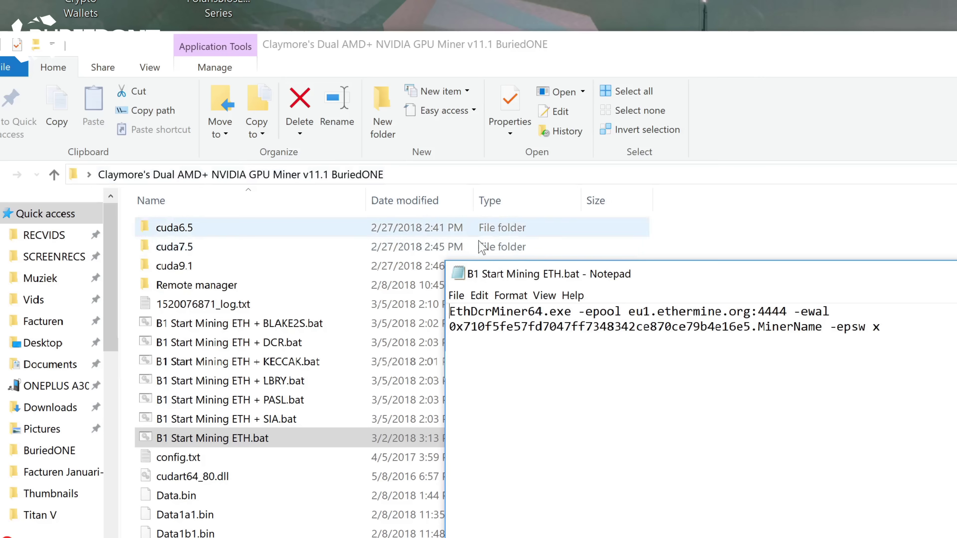
{"action": "mouse_move", "coordinate": [576, 279]}
{"action": "left_mouse_down"}
{"action": "mouse_move", "coordinate": [735, 264]}
{"action": "mouse_move", "coordinate": [737, 210]}
{"action": "left_mouse_up"}
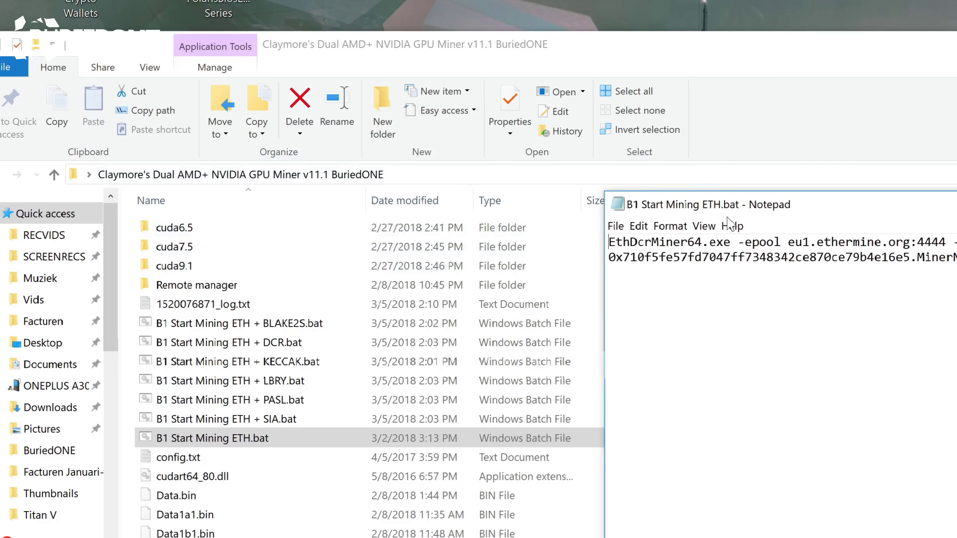
{"action": "left_click", "coordinate": [486, 61]}
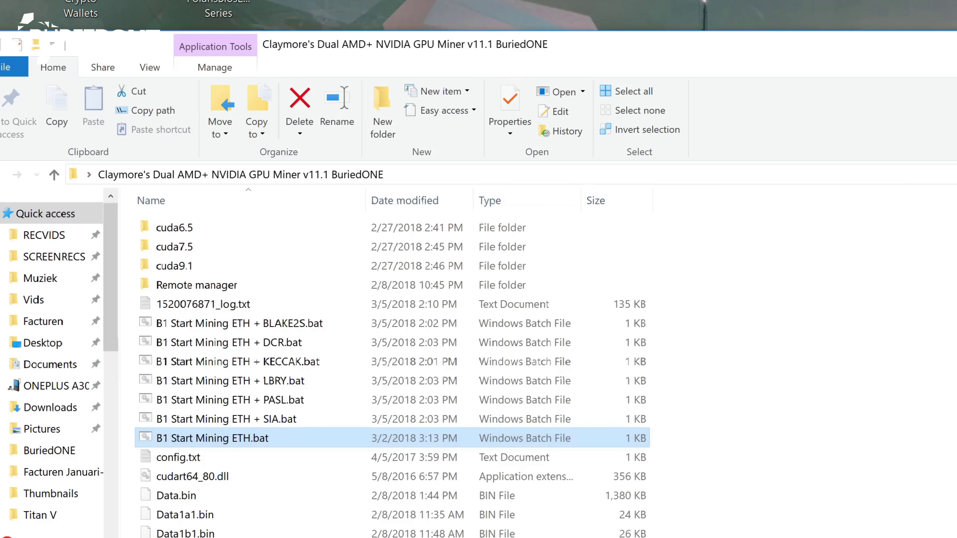
{"action": "key", "text": "alt+Tab"}
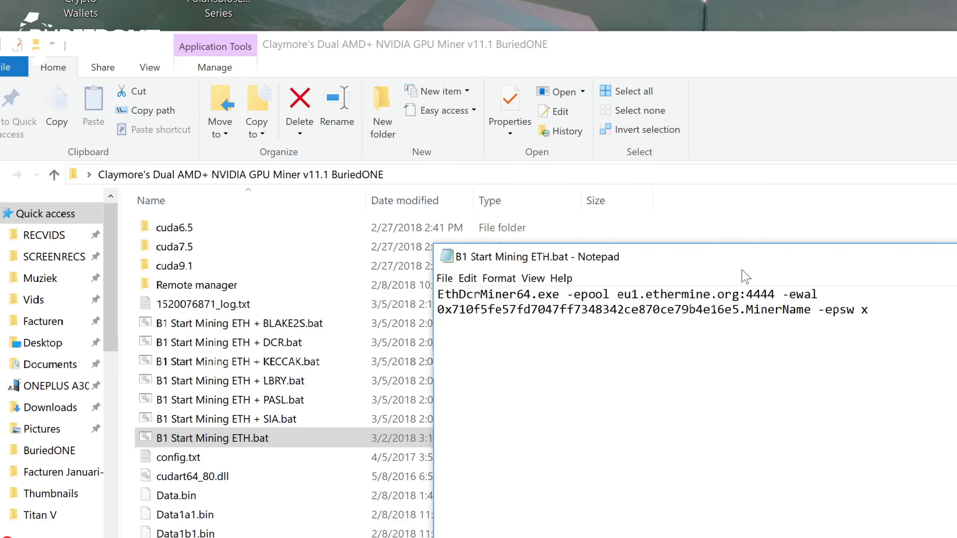
{"action": "mouse_move", "coordinate": [676, 261]}
{"action": "left_mouse_down"}
{"action": "mouse_move", "coordinate": [845, 177]}
{"action": "mouse_move", "coordinate": [659, 226]}
{"action": "mouse_move", "coordinate": [589, 279]}
{"action": "mouse_move", "coordinate": [602, 321]}
{"action": "mouse_move", "coordinate": [641, 355]}
{"action": "mouse_move", "coordinate": [599, 242]}
{"action": "left_mouse_up"}
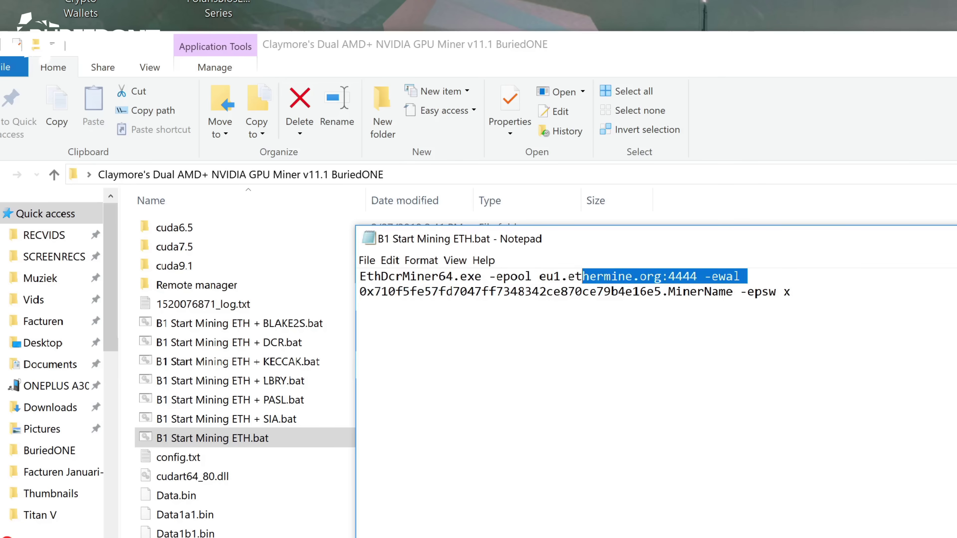
- Select the wallet address on line two and copy it
{"action": "double_click", "coordinate": [510, 292]}
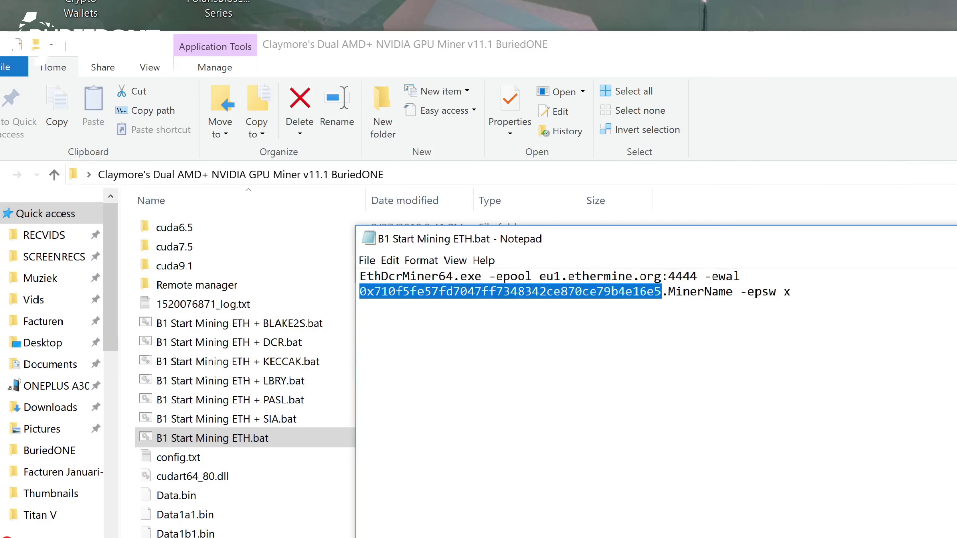
{"action": "left_click_drag", "start_coordinate": [668, 291], "coordinate": [733, 291]}
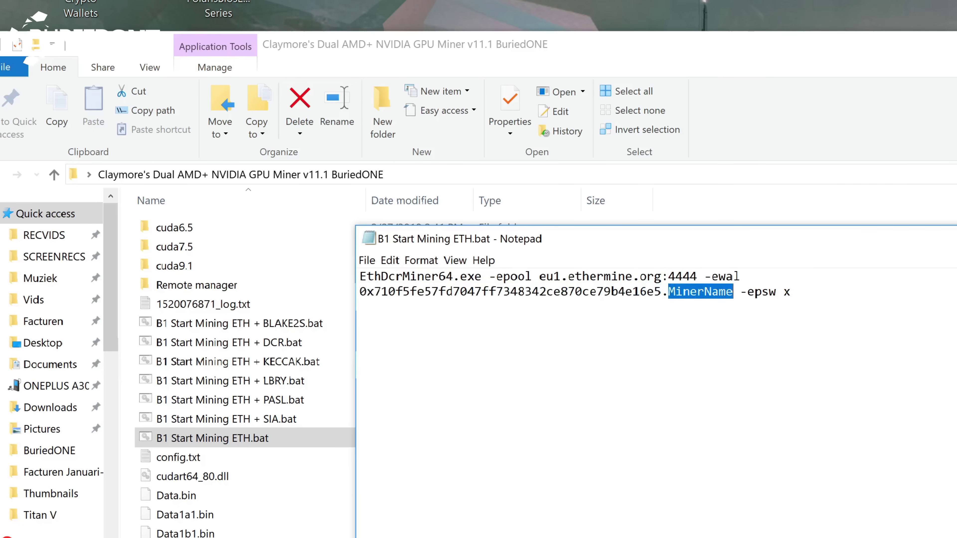
{"action": "left_click", "coordinate": [704, 291]}
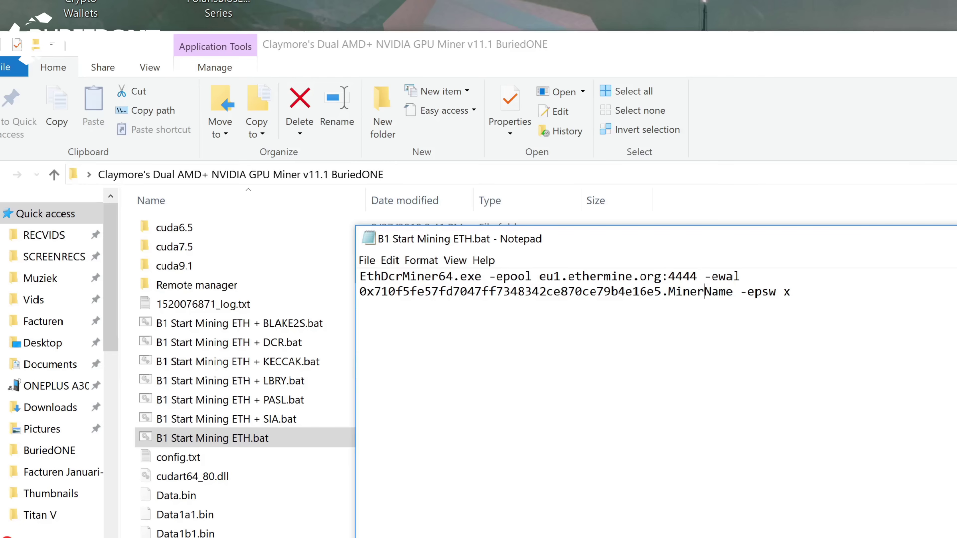
{"action": "left_click_drag", "start_coordinate": [662, 277], "coordinate": [567, 276]}
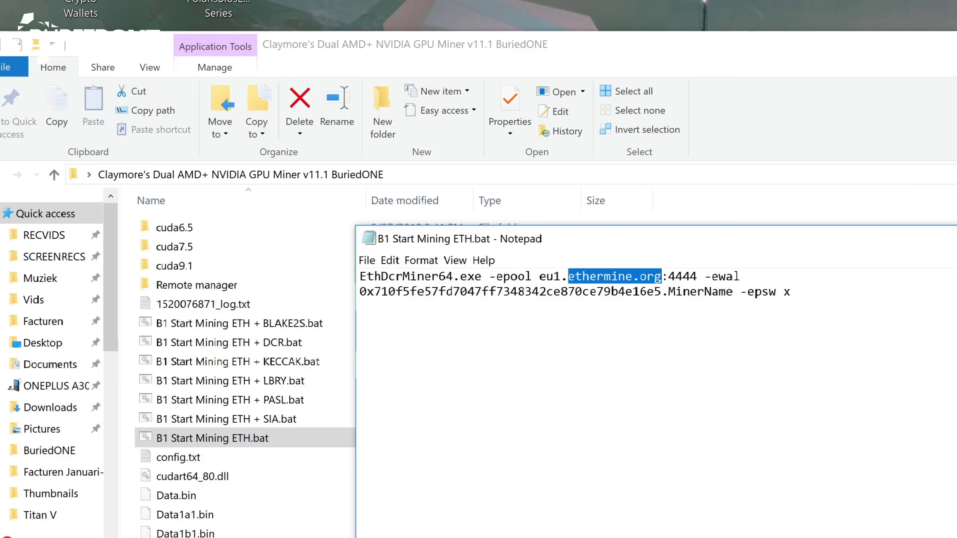
{"action": "left_click_drag", "start_coordinate": [663, 292], "coordinate": [360, 292]}
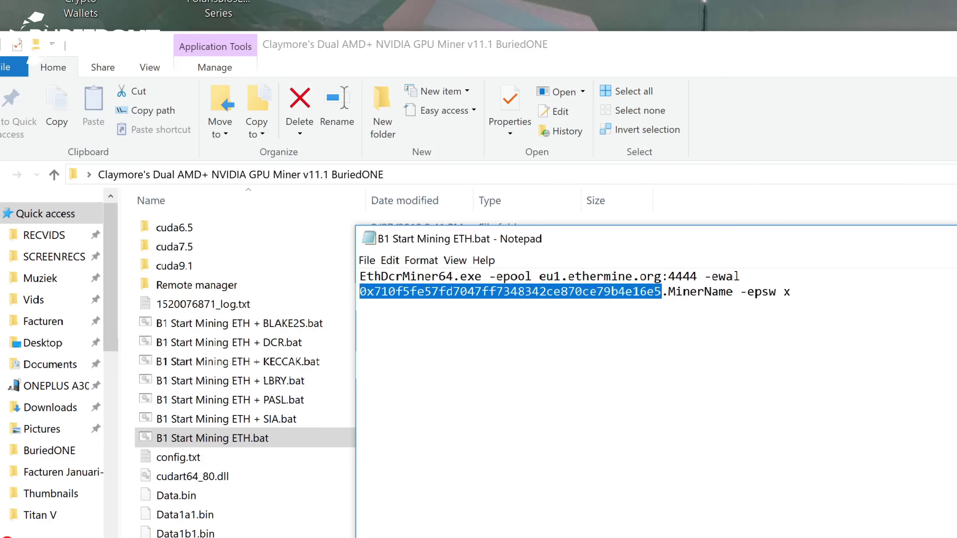
{"action": "left_click", "coordinate": [366, 261]}
{"action": "mouse_move", "coordinate": [390, 261]}
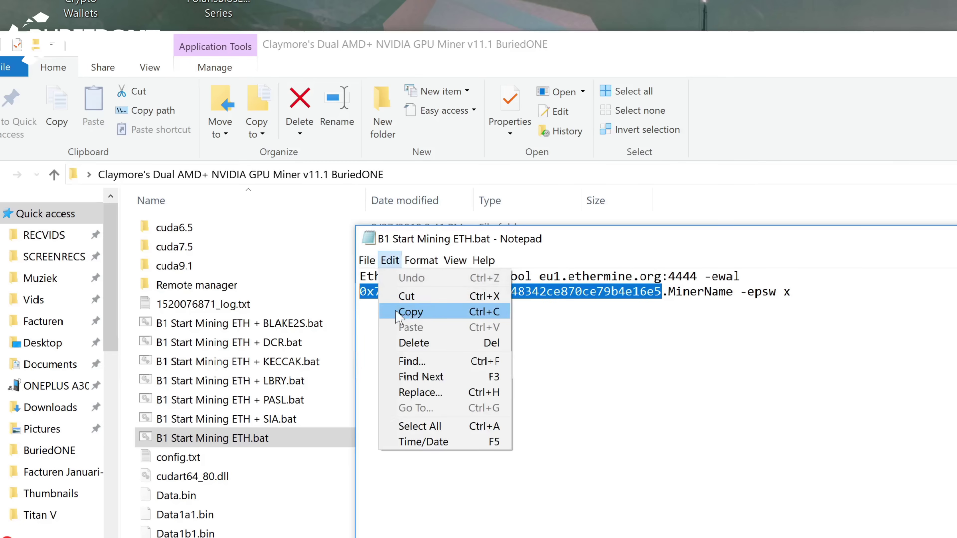
{"action": "left_click", "coordinate": [397, 313]}
- Save B1 Start Mining ETH.bat and close Notepad
{"action": "left_click", "coordinate": [366, 261]}
{"action": "left_click", "coordinate": [380, 308]}
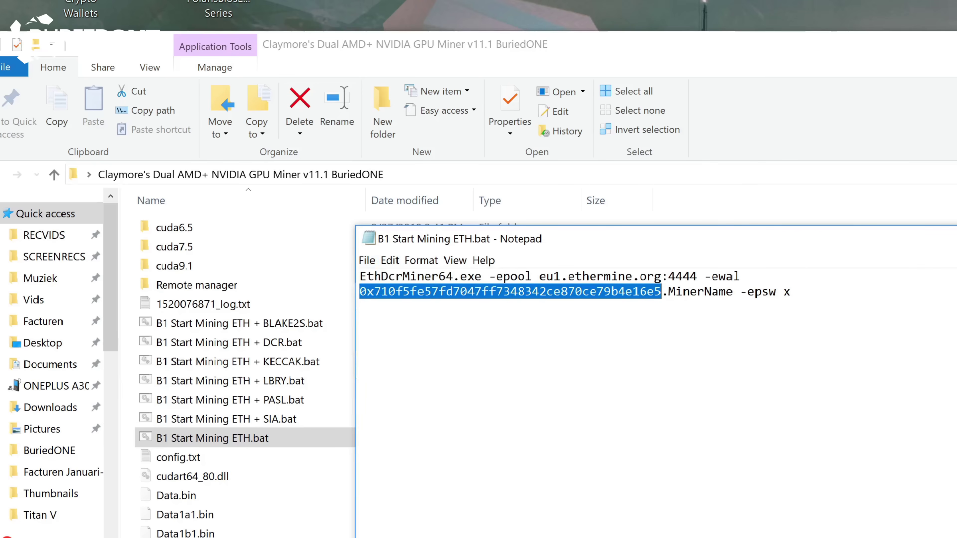
{"action": "left_click", "coordinate": [260, 372]}
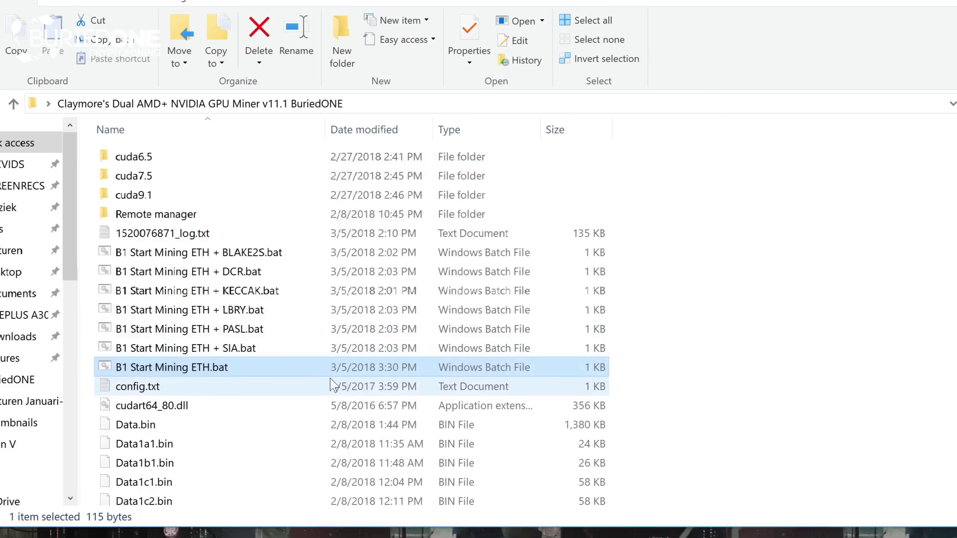
- Run B1 Start Mining ETH.bat, mining on eu1.ethermine.org:4444 at about 65 Mh/s
{"action": "double_click", "coordinate": [264, 374]}
{"action": "left_click", "coordinate": [479, 323]}
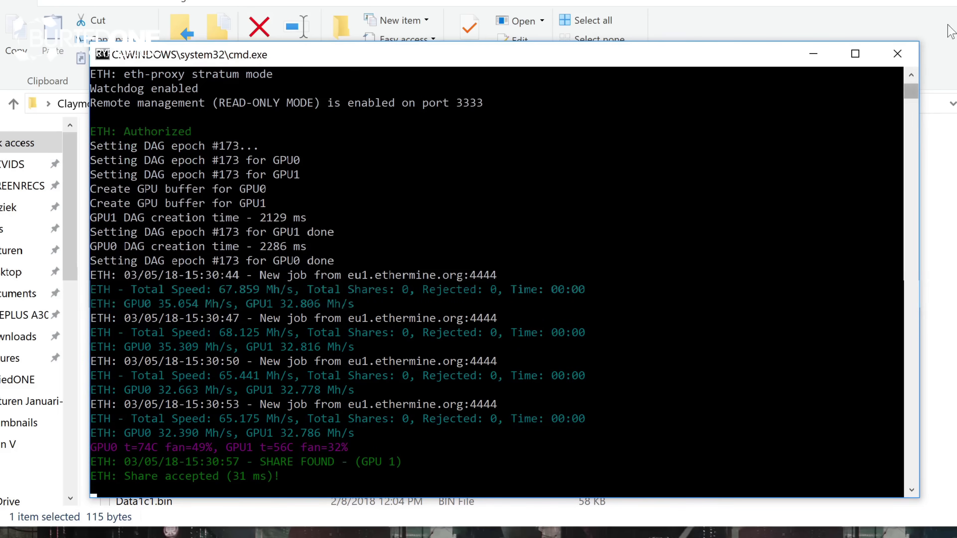
{"action": "key", "text": "F2"}
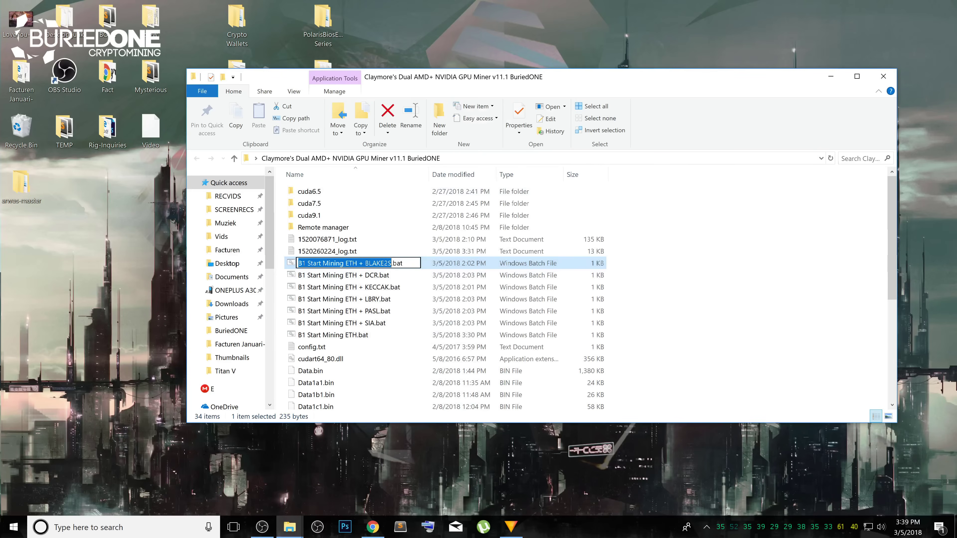
- Cancel the accidental rename and open B1 Start Mining ETH + BLAKE2S.bat in Notepad
{"action": "key", "text": "Return"}
{"action": "key", "text": "Up"}
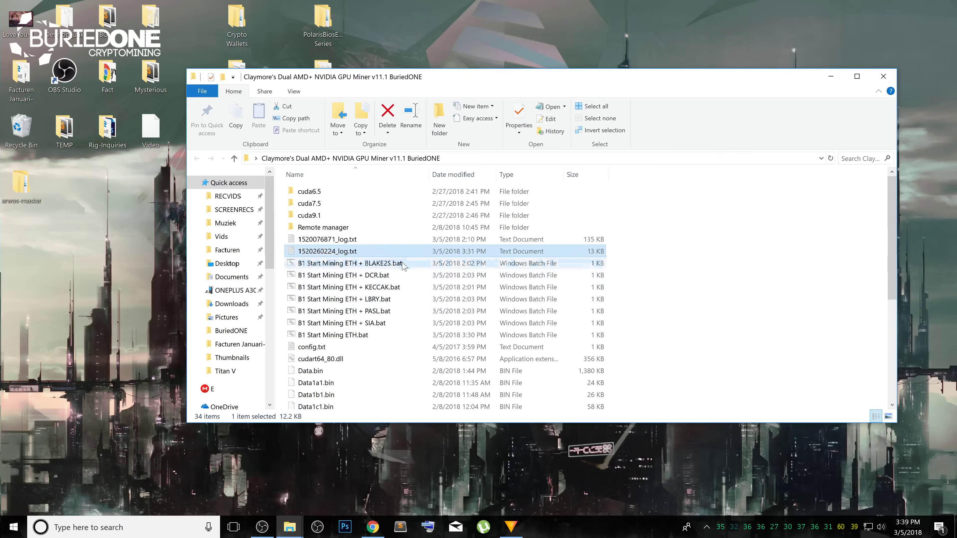
{"action": "left_click", "coordinate": [404, 265]}
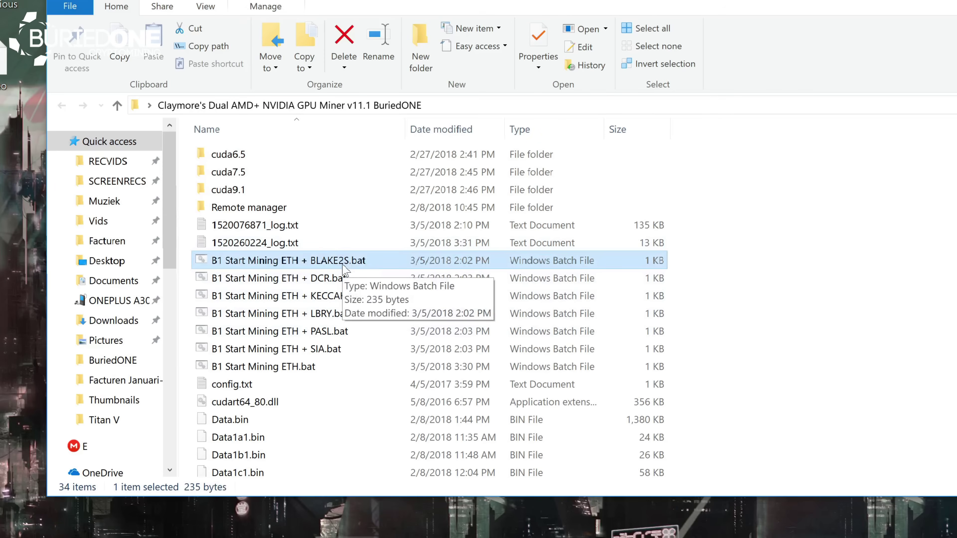
{"action": "right_click", "coordinate": [344, 265]}
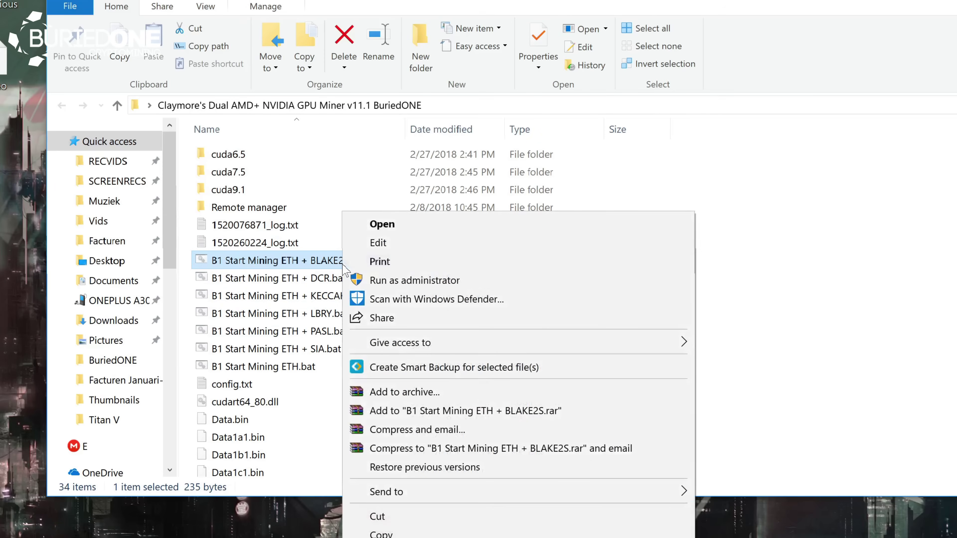
{"action": "left_click", "coordinate": [375, 244]}
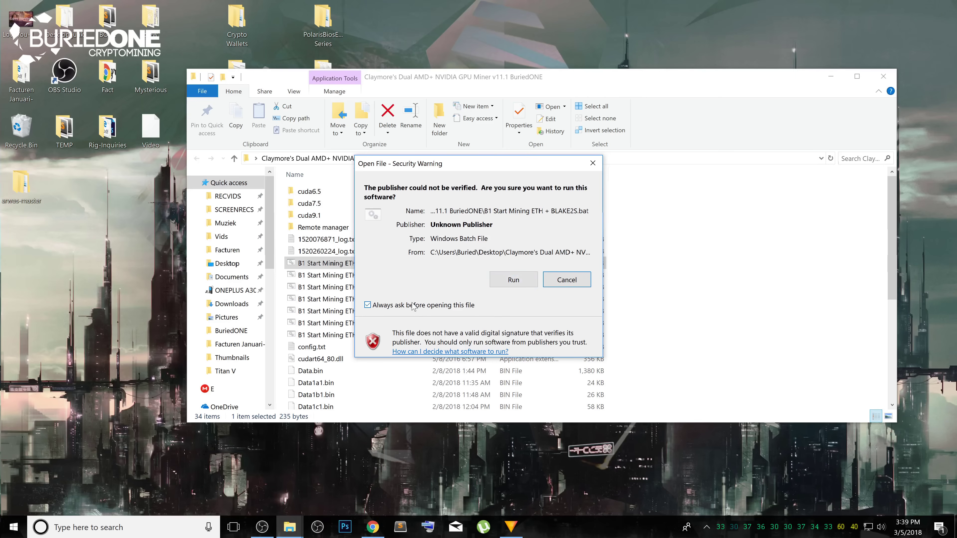
{"action": "left_click", "coordinate": [517, 278]}
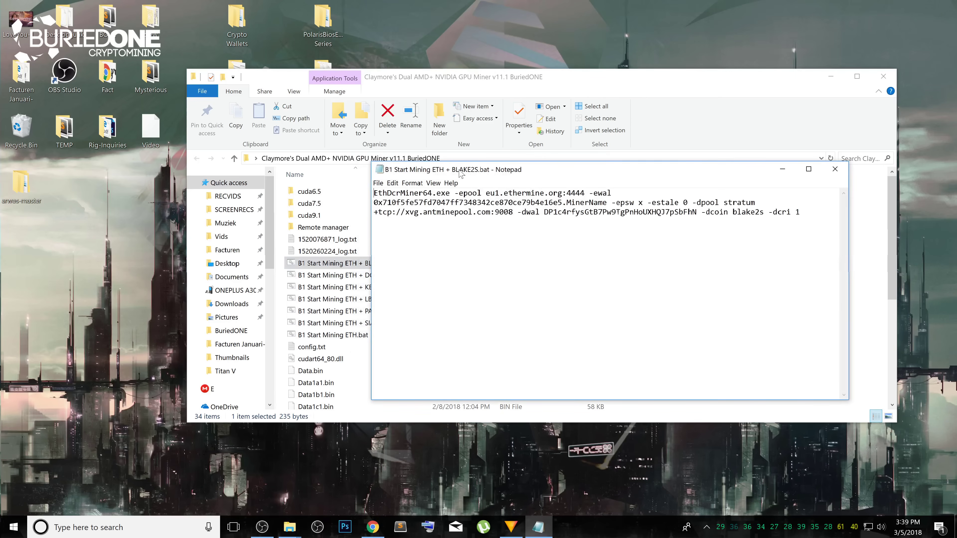
{"action": "mouse_move", "coordinate": [462, 172]}
{"action": "left_mouse_down"}
{"action": "mouse_move", "coordinate": [566, 173]}
{"action": "mouse_move", "coordinate": [479, 191]}
{"action": "mouse_move", "coordinate": [499, 181]}
{"action": "left_mouse_up"}
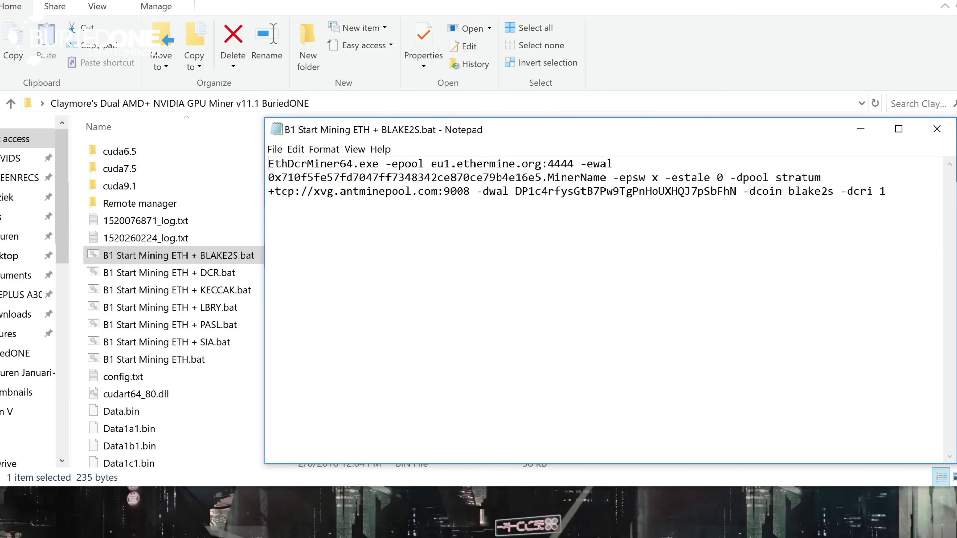
{"action": "mouse_move", "coordinate": [269, 177]}
{"action": "left_mouse_down"}
{"action": "mouse_move", "coordinate": [422, 191]}
{"action": "mouse_move", "coordinate": [620, 177]}
{"action": "mouse_move", "coordinate": [607, 177]}
{"action": "left_mouse_up"}
{"action": "left_click", "coordinate": [554, 177]}
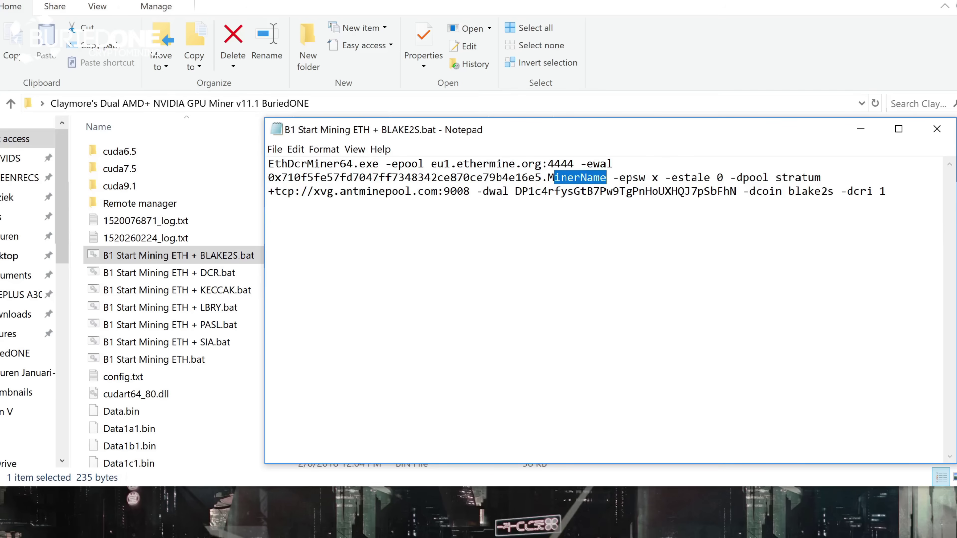
{"action": "left_click", "coordinate": [607, 177]}
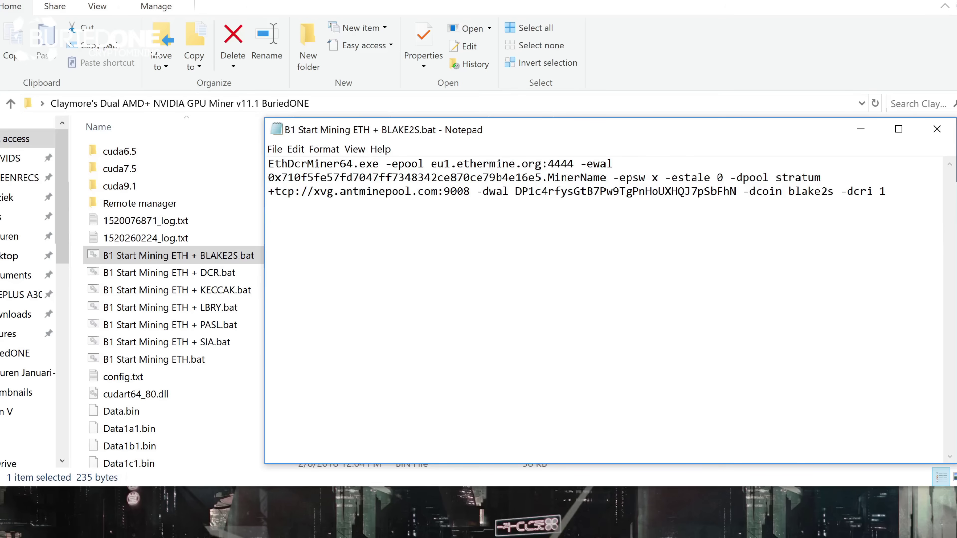
{"action": "mouse_move", "coordinate": [658, 177]}
{"action": "left_mouse_down"}
{"action": "mouse_move", "coordinate": [339, 178]}
{"action": "mouse_move", "coordinate": [268, 163]}
{"action": "left_mouse_up"}
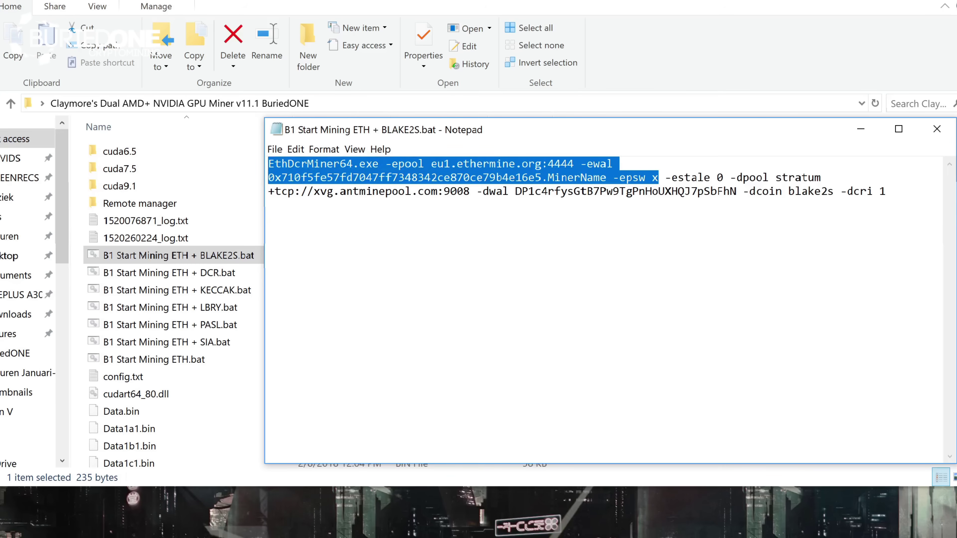
{"action": "mouse_move", "coordinate": [664, 177]}
{"action": "left_mouse_down"}
{"action": "mouse_move", "coordinate": [822, 177]}
{"action": "mouse_move", "coordinate": [891, 192]}
{"action": "left_mouse_up"}
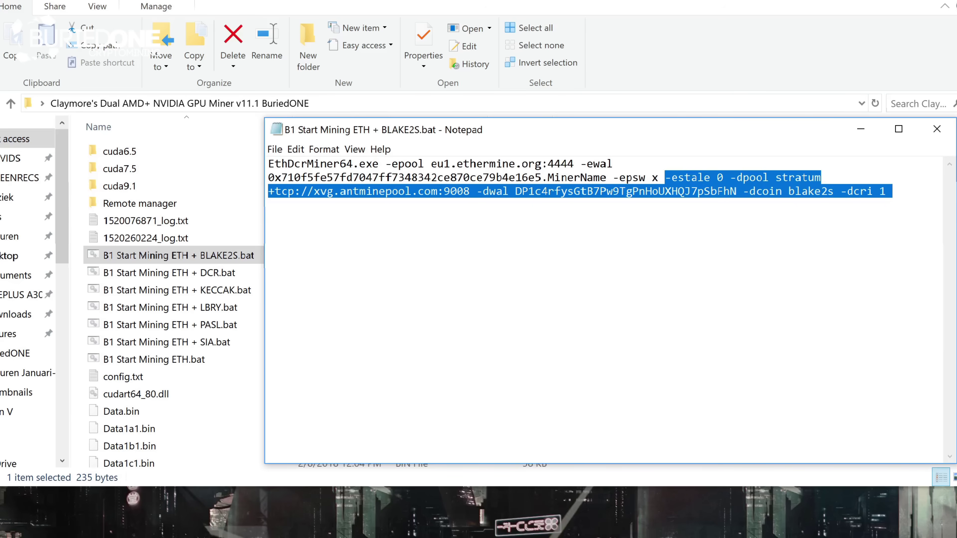
{"action": "mouse_move", "coordinate": [788, 191]}
{"action": "left_mouse_down"}
{"action": "mouse_move", "coordinate": [862, 191]}
{"action": "mouse_move", "coordinate": [834, 191]}
{"action": "left_mouse_up"}
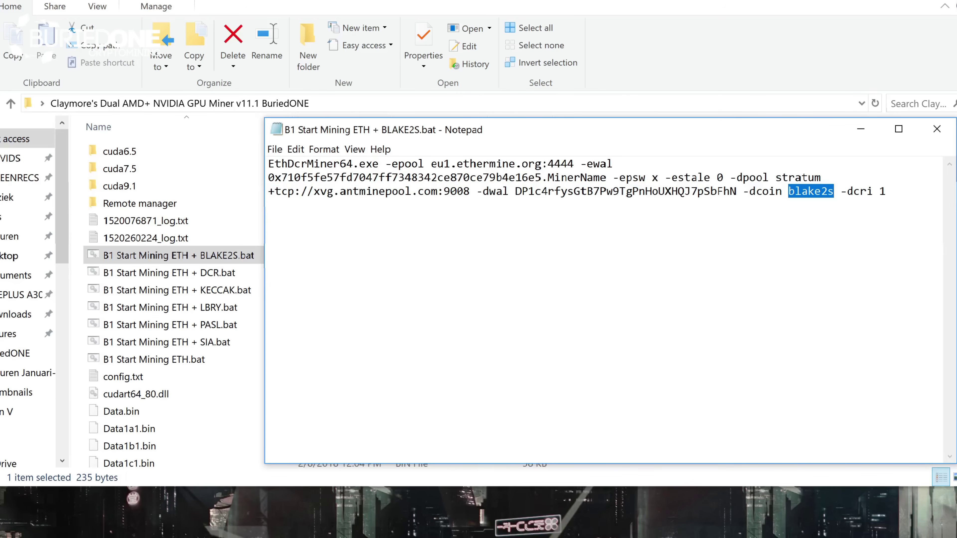
{"action": "mouse_move", "coordinate": [515, 192]}
{"action": "left_mouse_down"}
{"action": "mouse_move", "coordinate": [736, 191]}
{"action": "mouse_move", "coordinate": [516, 191]}
{"action": "left_mouse_up"}
{"action": "left_click", "coordinate": [736, 191]}
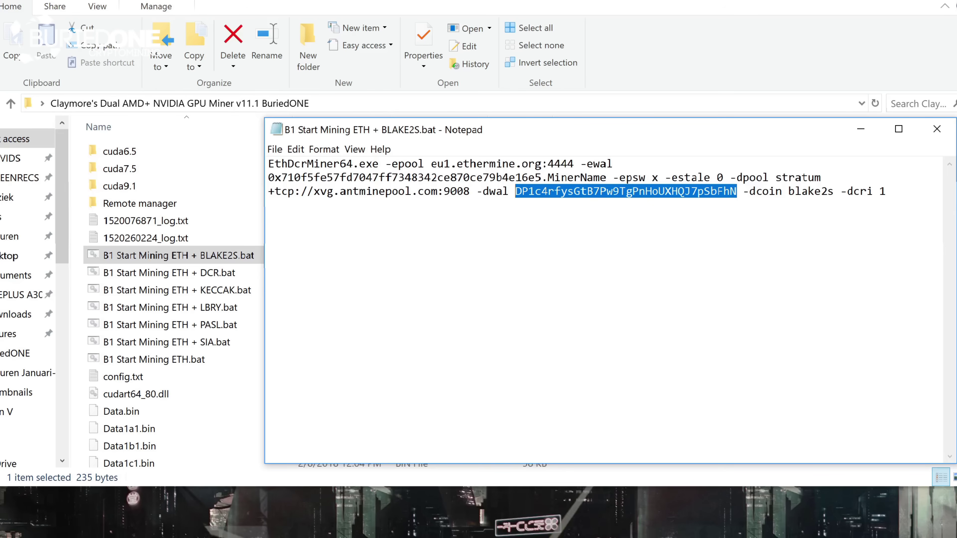
{"action": "left_click_drag", "start_coordinate": [444, 191], "coordinate": [340, 191]}
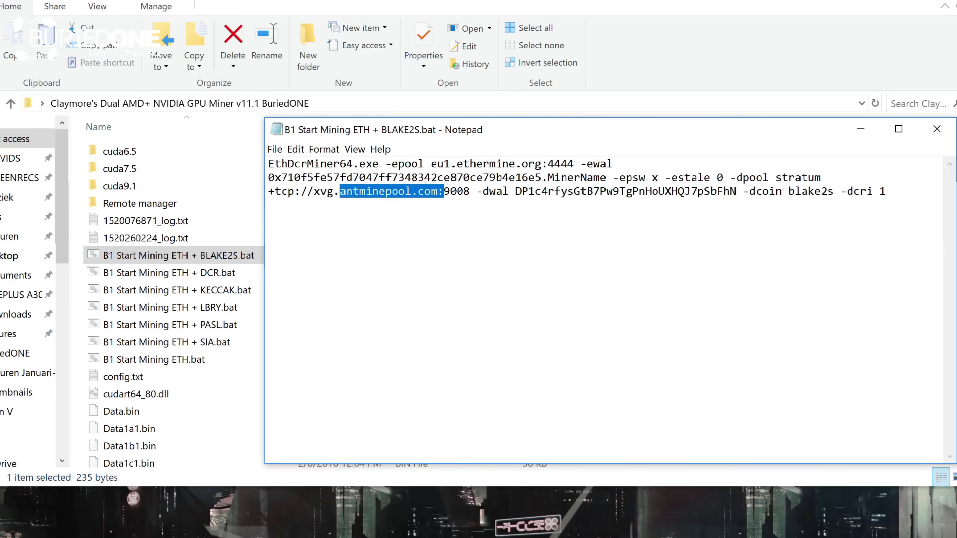
{"action": "left_click", "coordinate": [373, 191]}
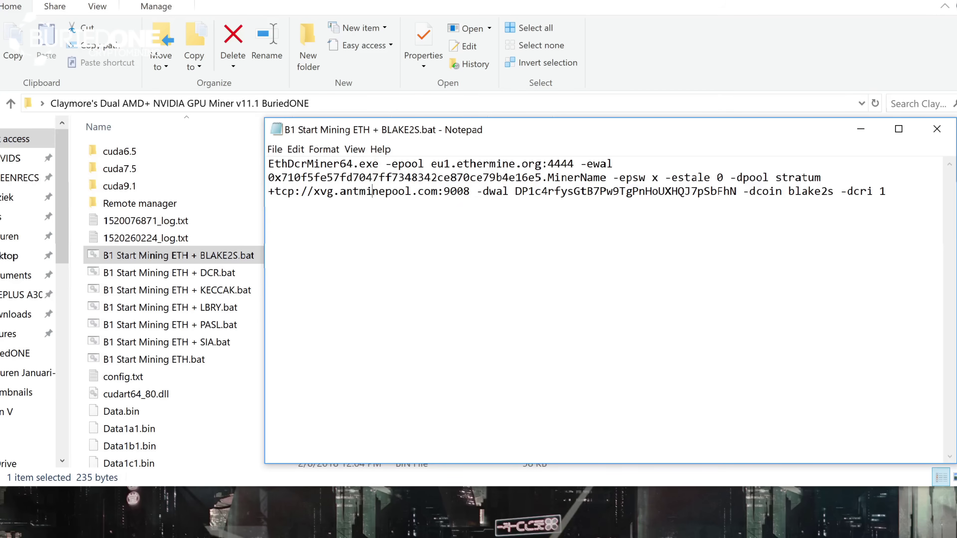
{"action": "left_click_drag", "start_coordinate": [840, 191], "coordinate": [892, 192]}
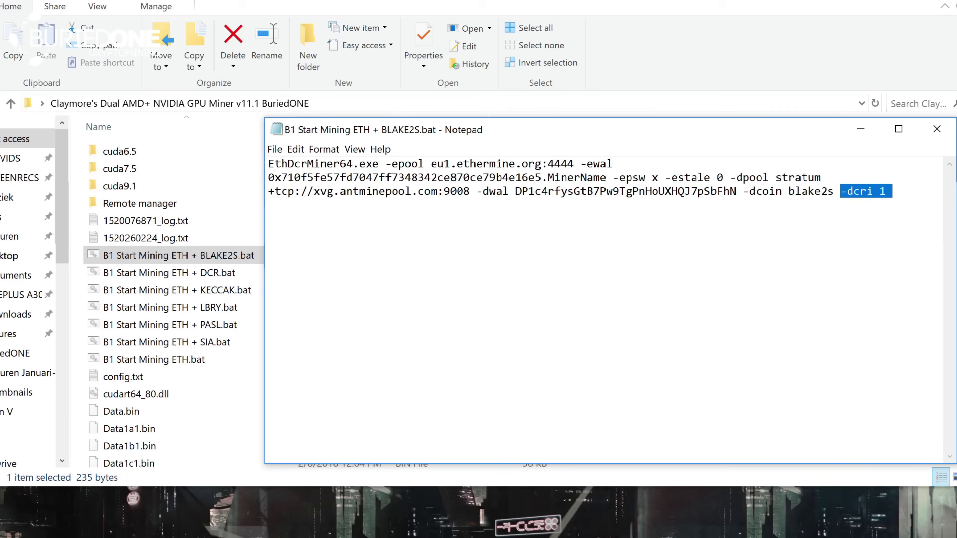
{"action": "left_click", "coordinate": [892, 191]}
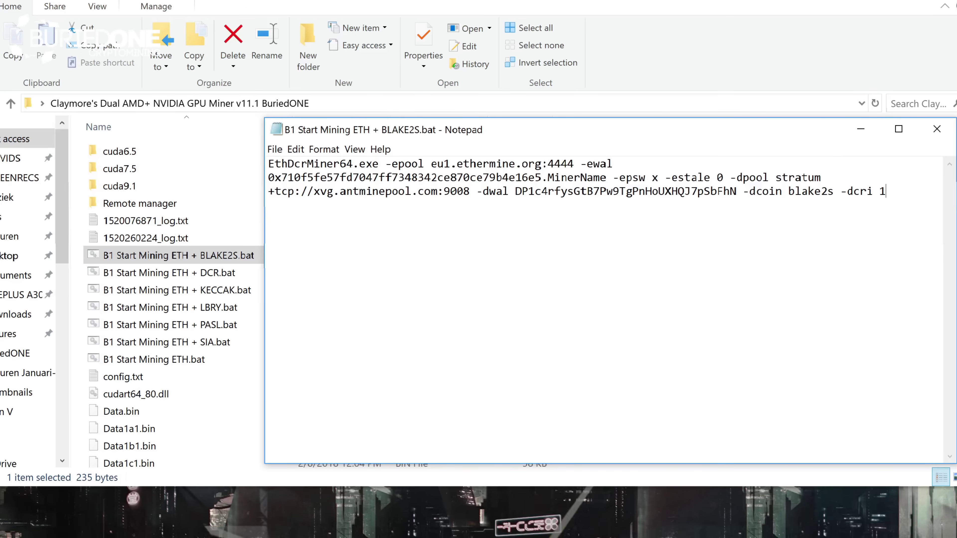
- Save the edited BLAKE2S script and close Notepad
{"action": "left_click", "coordinate": [275, 149]}
{"action": "left_click", "coordinate": [298, 193]}
{"action": "left_click", "coordinate": [937, 129]}
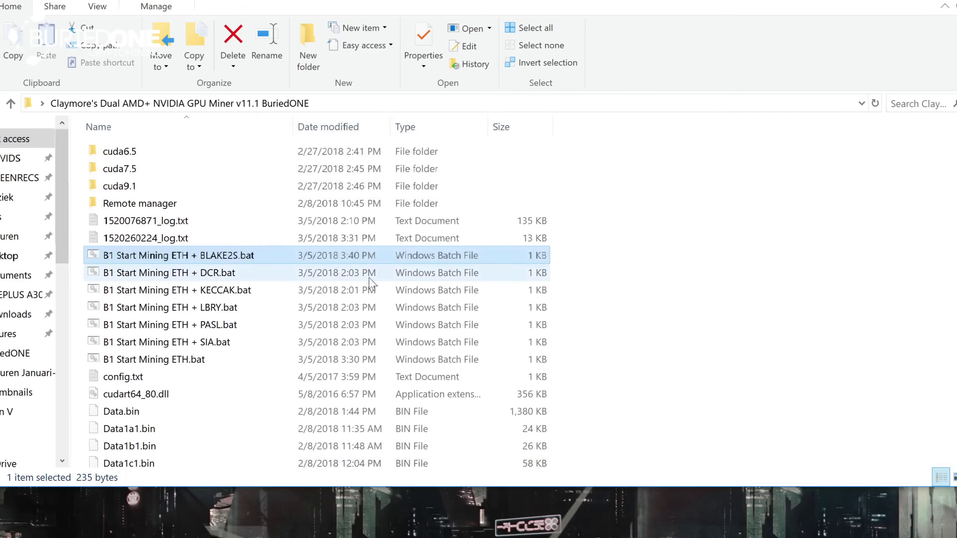
- Run B1 Start Mining ETH + BLAKE2S.bat and center the miner console window
{"action": "double_click", "coordinate": [272, 258]}
{"action": "left_click", "coordinate": [406, 275]}
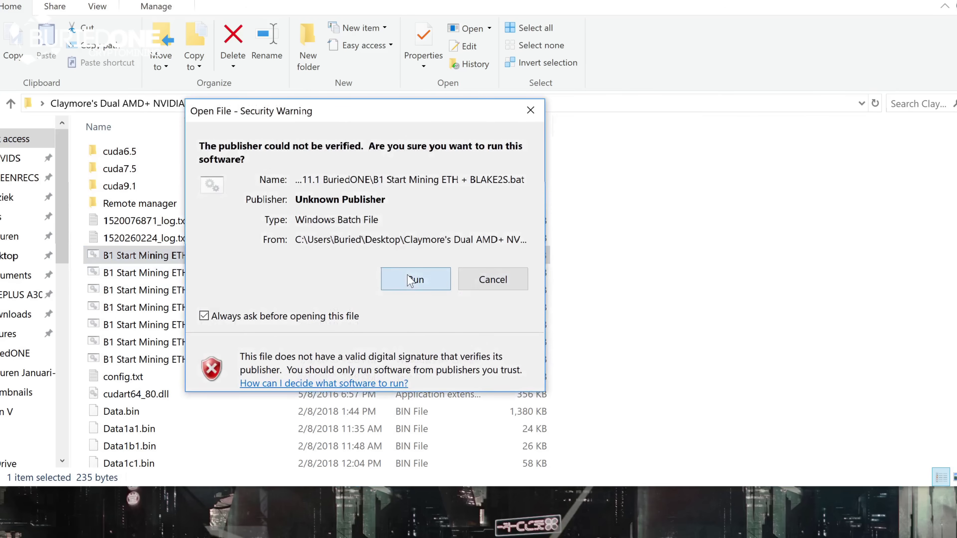
{"action": "mouse_move", "coordinate": [171, 14]}
{"action": "left_mouse_down"}
{"action": "mouse_move", "coordinate": [422, 62]}
{"action": "mouse_move", "coordinate": [426, 38]}
{"action": "mouse_move", "coordinate": [437, 42]}
{"action": "left_mouse_up"}
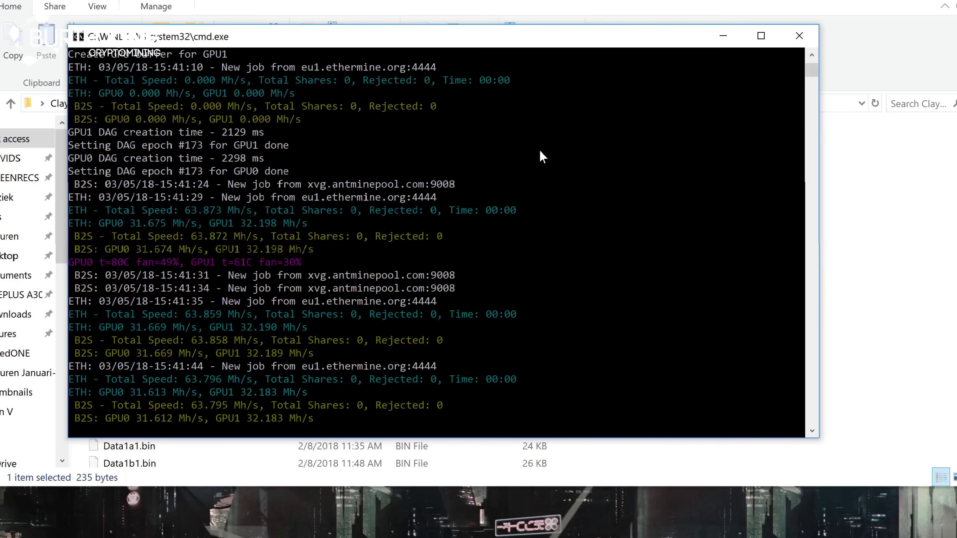
- Raise the -dcri intensity with + to 50, briefly overshooting and stepping back with -
{"action": "key", "text": "plus"}
{"action": "key", "text": "plus"}
{"action": "key", "text": "plus"}
{"action": "key", "text": "plus"}
{"action": "key", "text": "plus"}
{"action": "key", "text": "plus"}
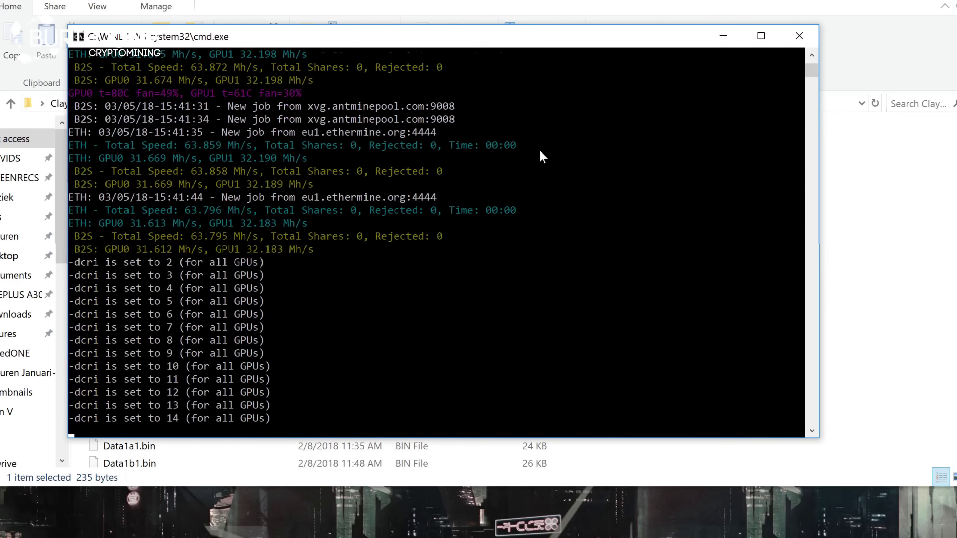
{"action": "key", "text": "plus"}
{"action": "key", "text": "plus"}
{"action": "key", "text": "plus"}
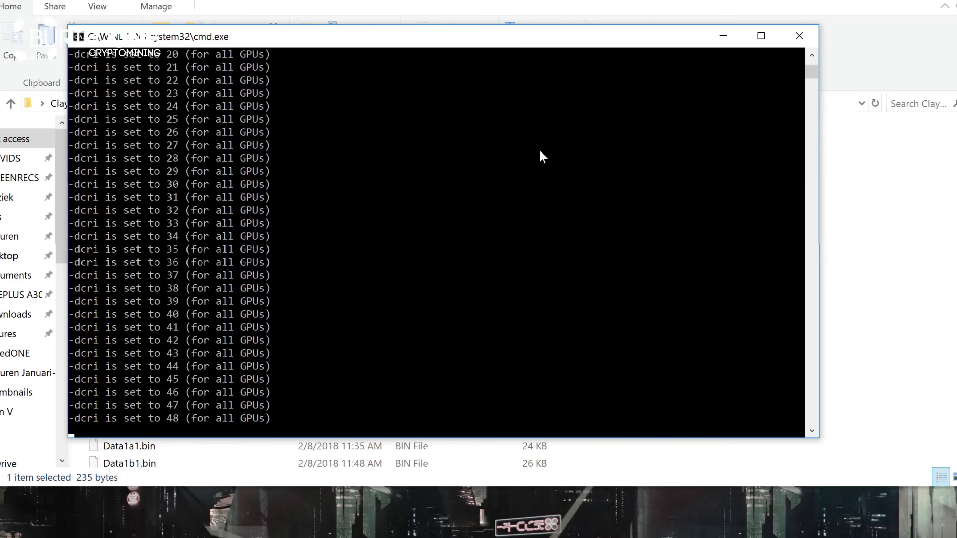
{"action": "key", "text": "minus"}
{"action": "key", "text": "minus"}
{"action": "key", "text": "minus"}
{"action": "key", "text": "minus"}
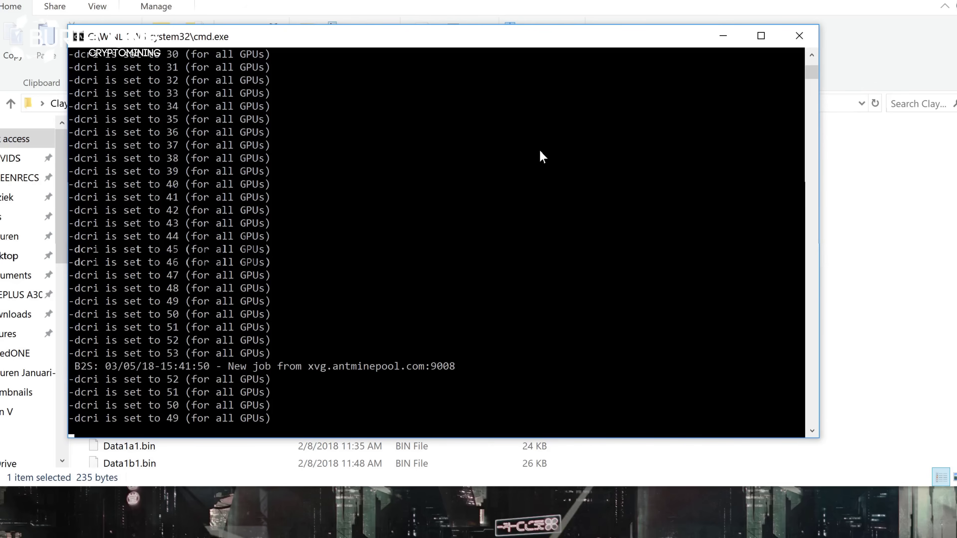
{"action": "key", "text": "plus"}
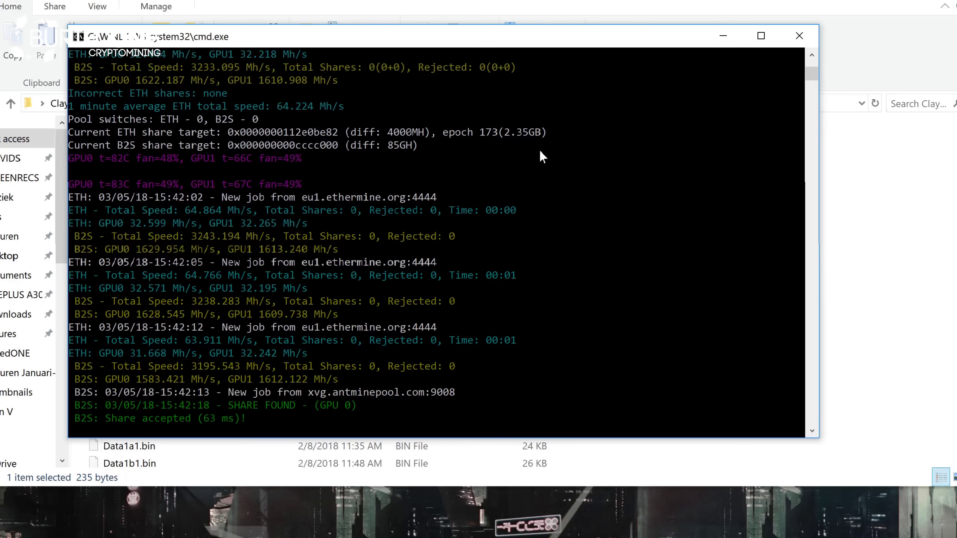
- Raise -dcri from 50 through the eighties toward 100 for all GPUs
{"action": "key", "text": "plus"}
{"action": "key", "text": "plus"}
{"action": "key", "text": "plus"}
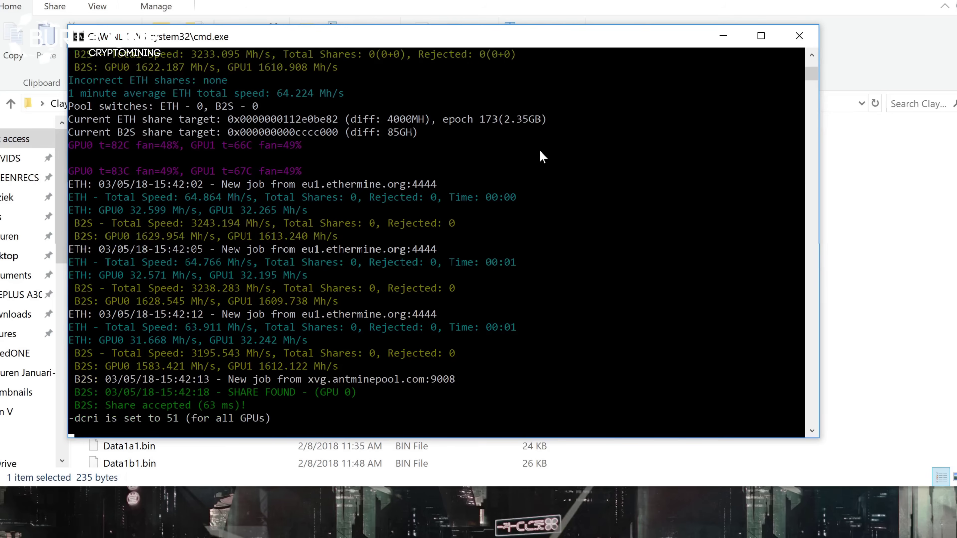
{"action": "key", "text": "plus"}
{"action": "key", "text": "plus"}
{"action": "key", "text": "plus"}
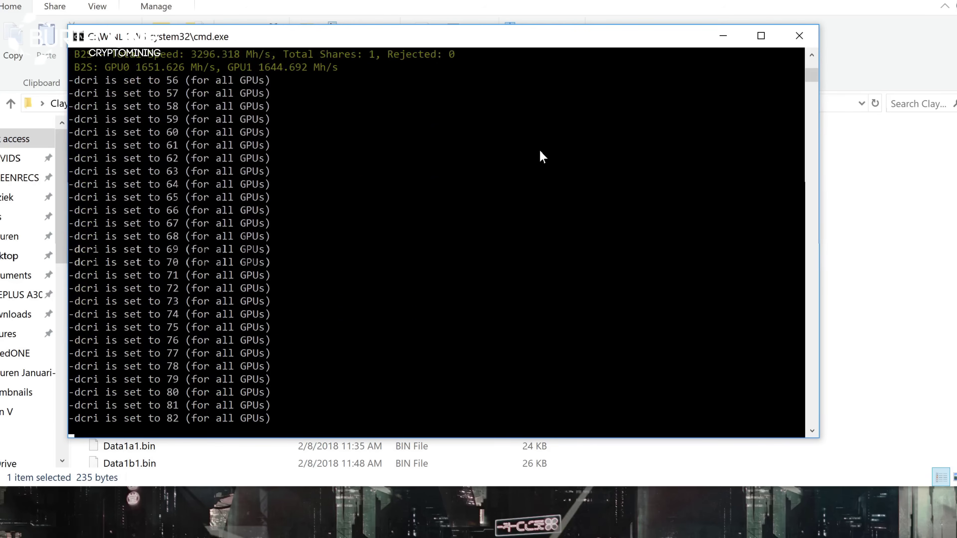
{"action": "key", "text": "plus"}
{"action": "key", "text": "plus"}
{"action": "key", "text": "plus"}
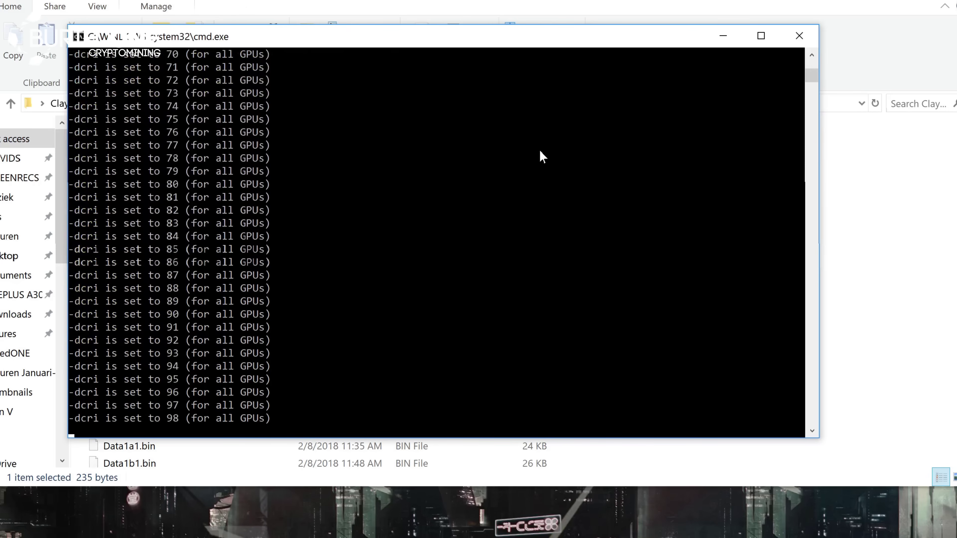